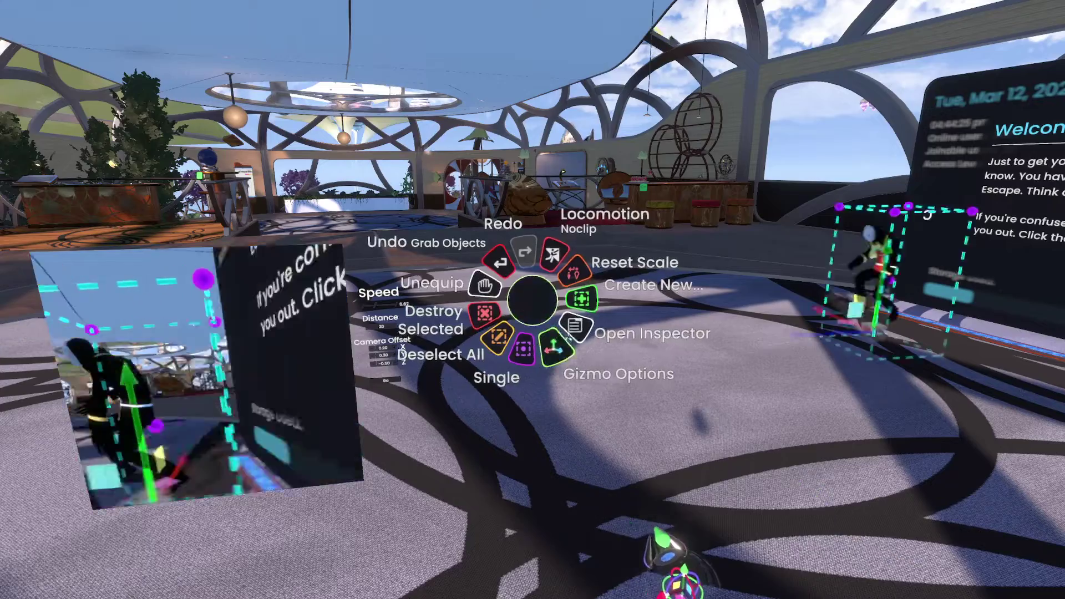
Open the inspector for the selected avatar entity and examine the foot animation settings in its Gaits list.
click(574, 327)
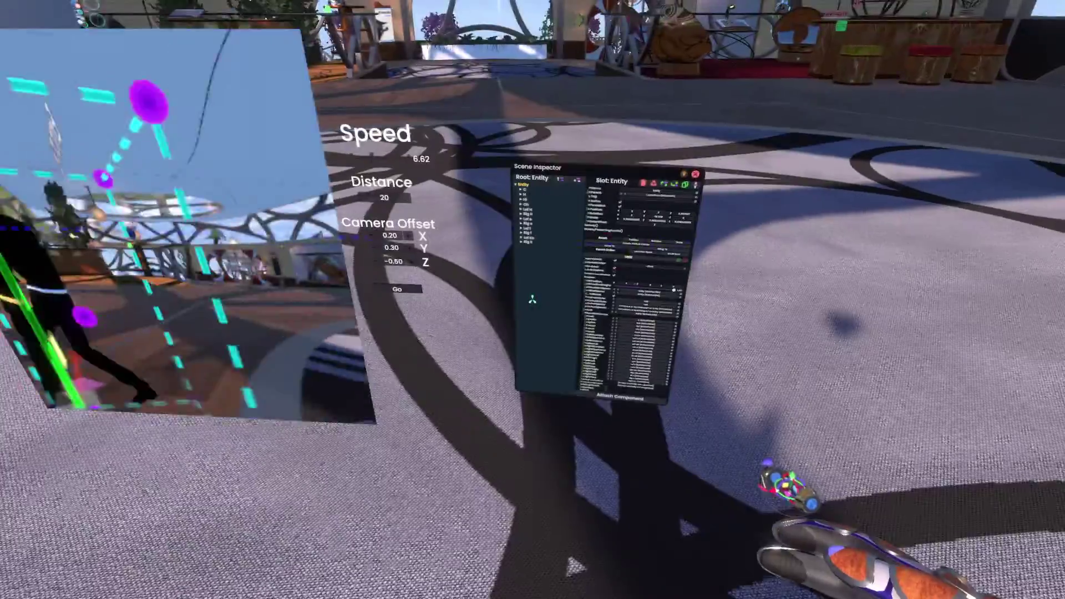
scroll(532, 299, down, 10)
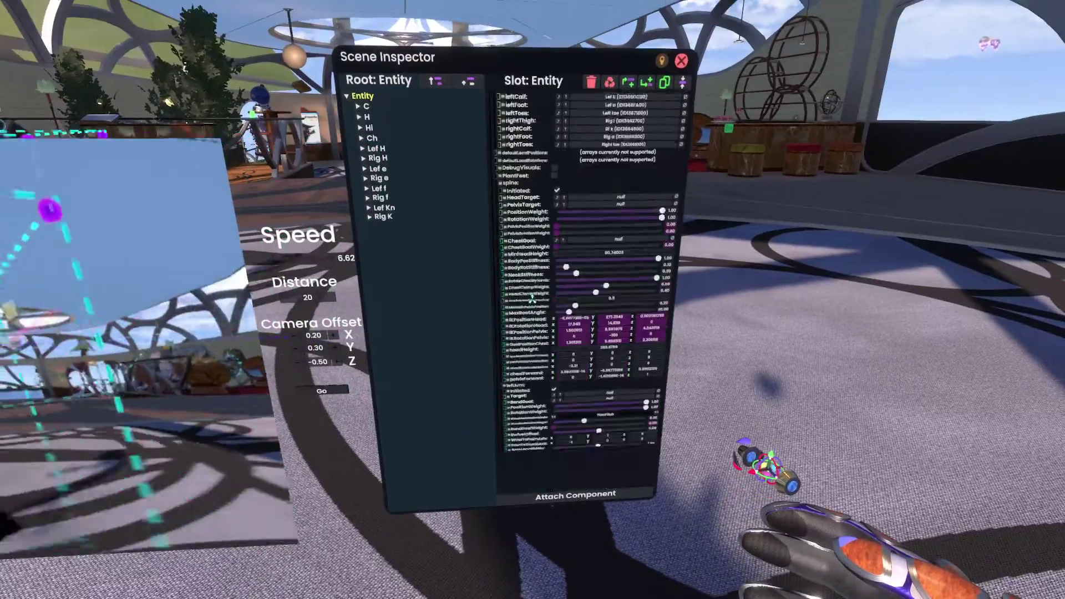
scroll(532, 300, down, 8)
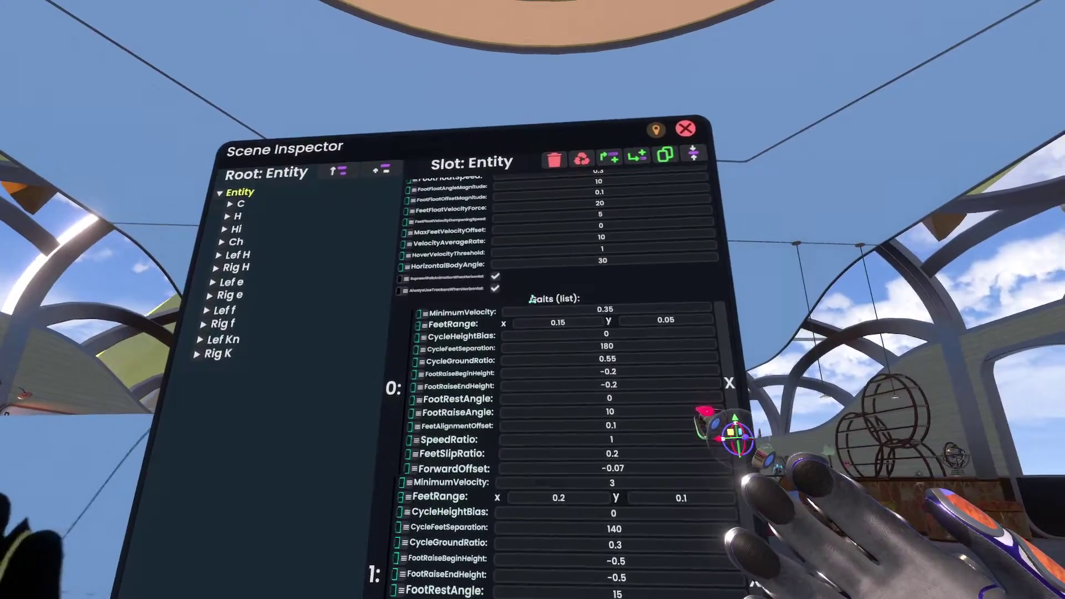
scroll(531, 301, down, 10)
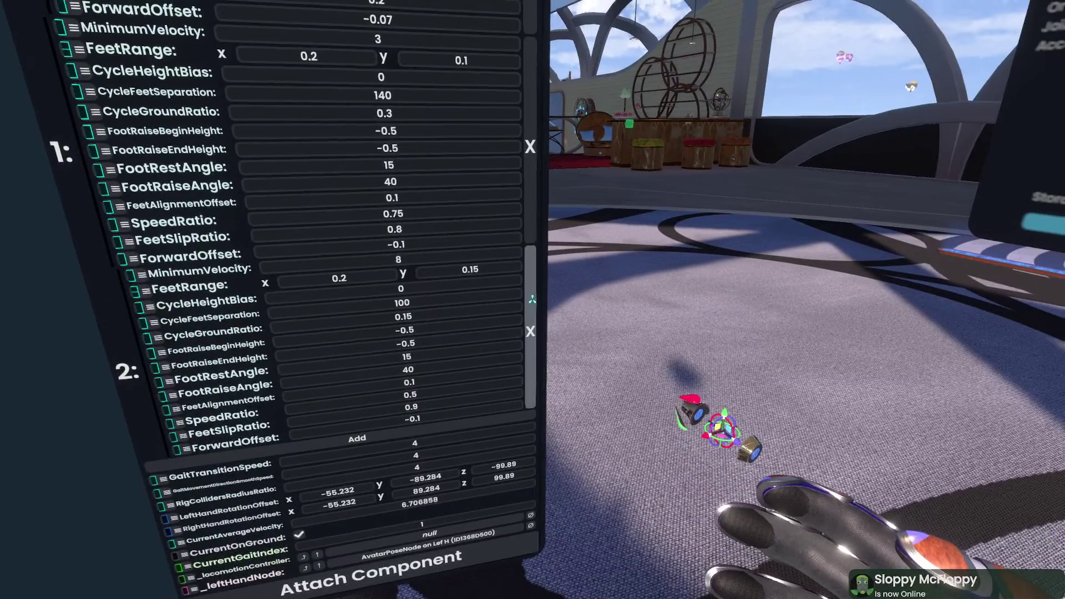
scroll(532, 300, up, 10)
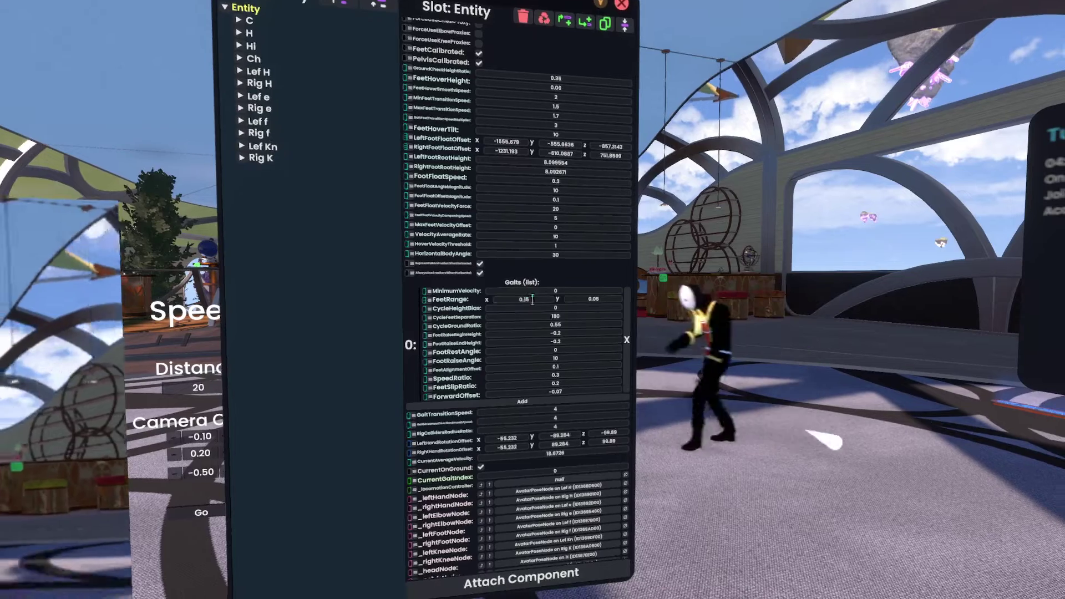
Try FeetRange x values of 0.1 and 0.5 on gait 0 of the avatar entity.
click(532, 299)
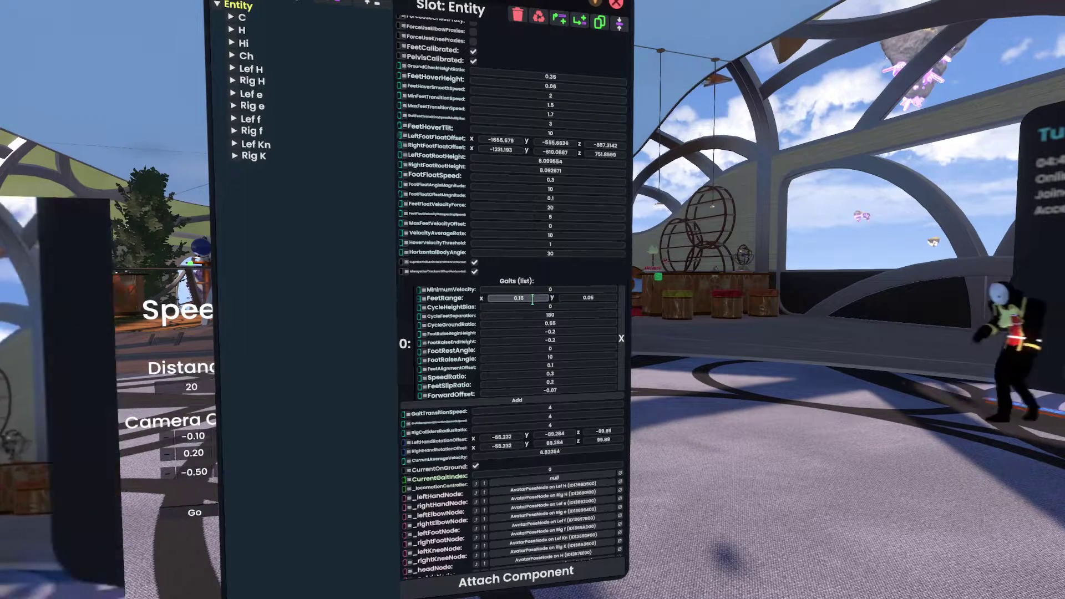
key(BackSpace)
key(Return)
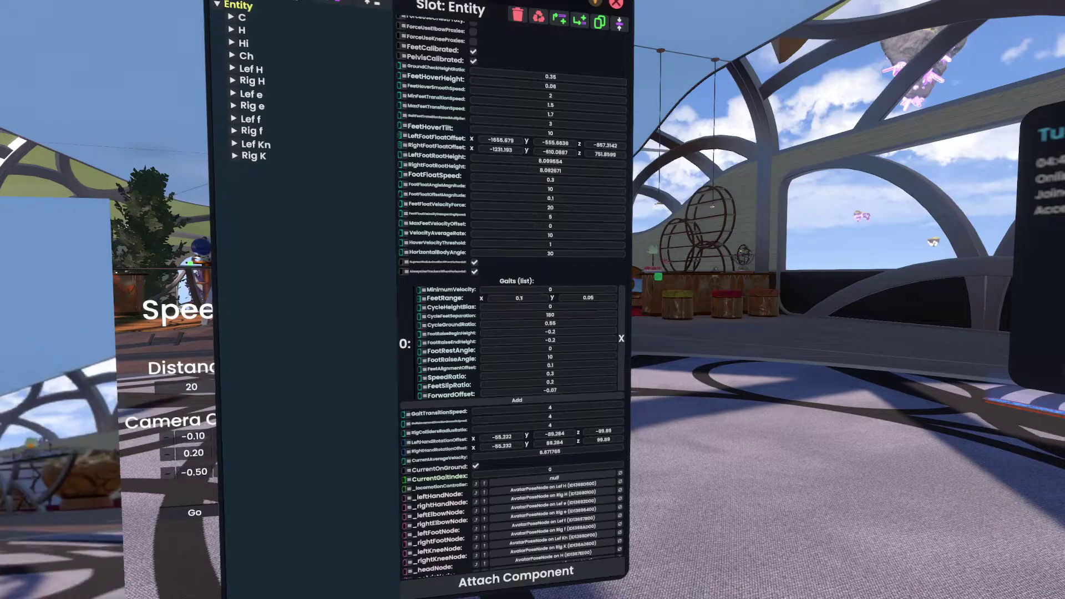
click(518, 298)
text(0.5)
key(Return)
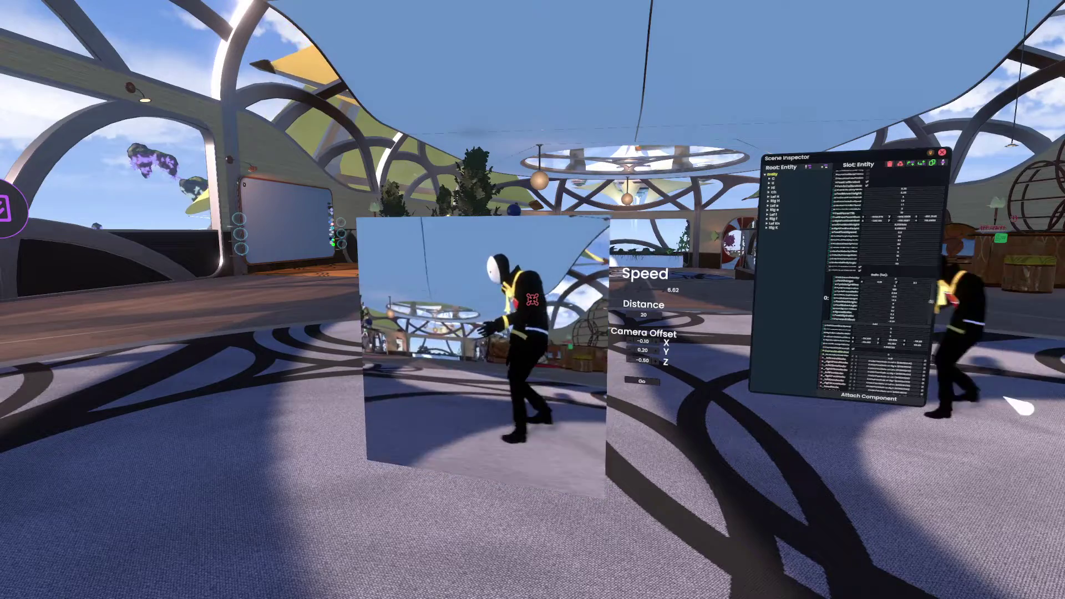
Try CycleGroundRatio values of 1 and 0.1 on gait 0 while watching the avatar walk.
key(w)
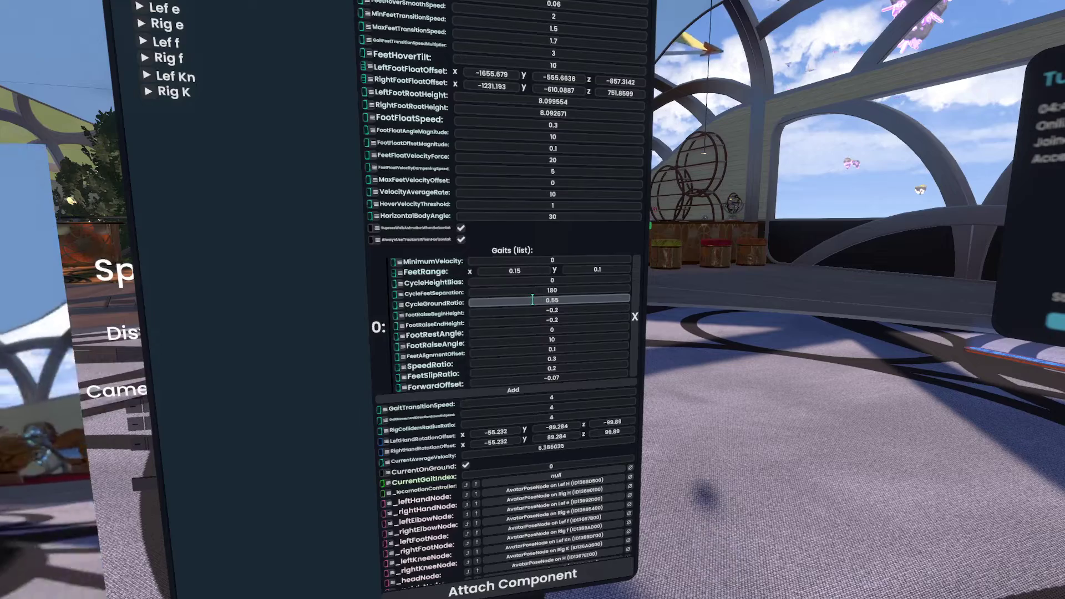
click(532, 299)
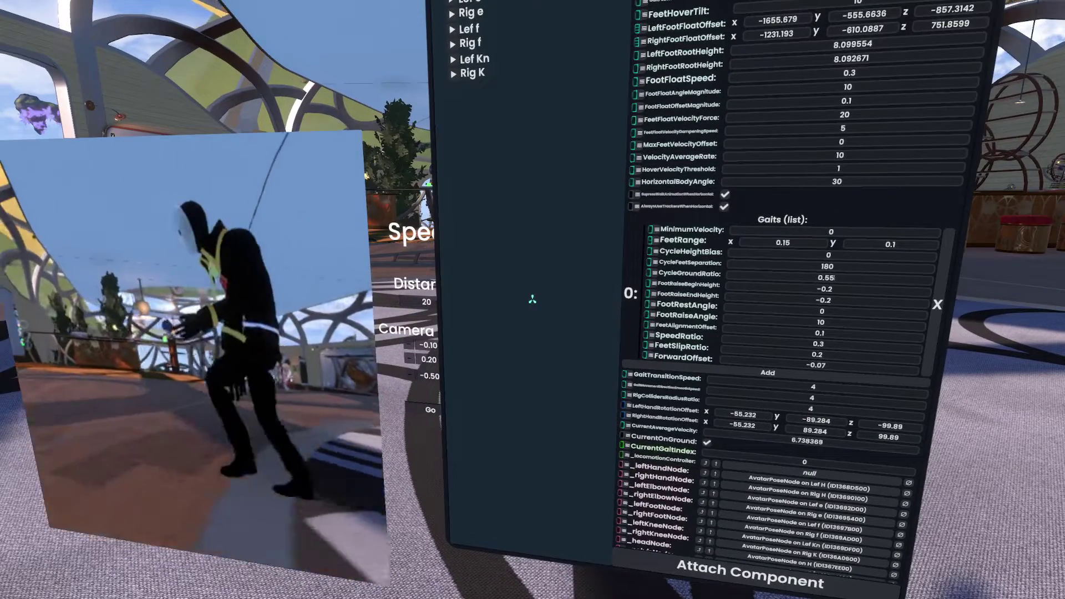
text(1)
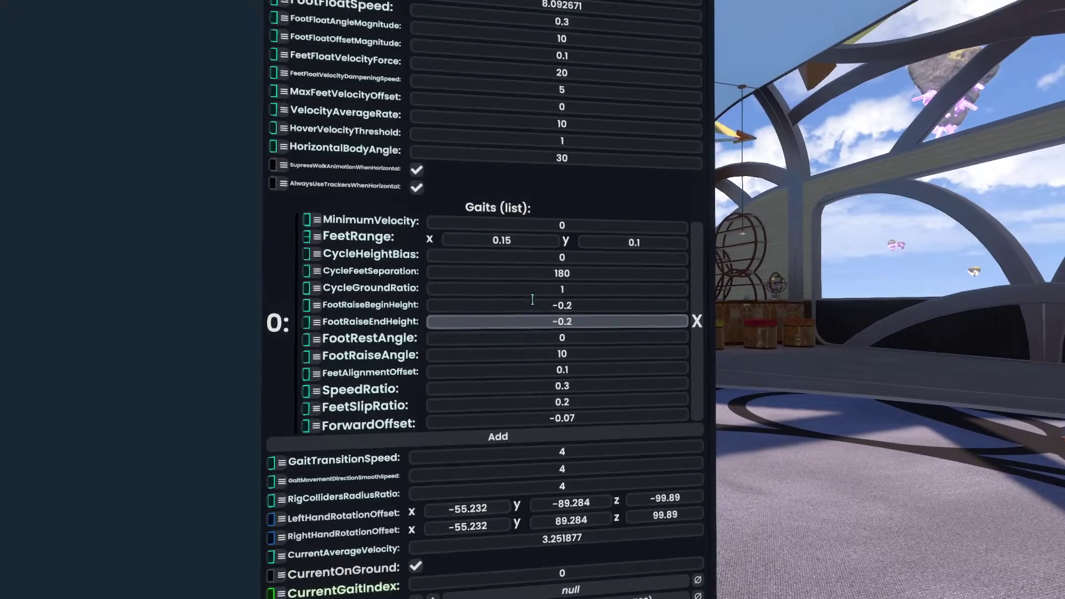
key(BackSpace)
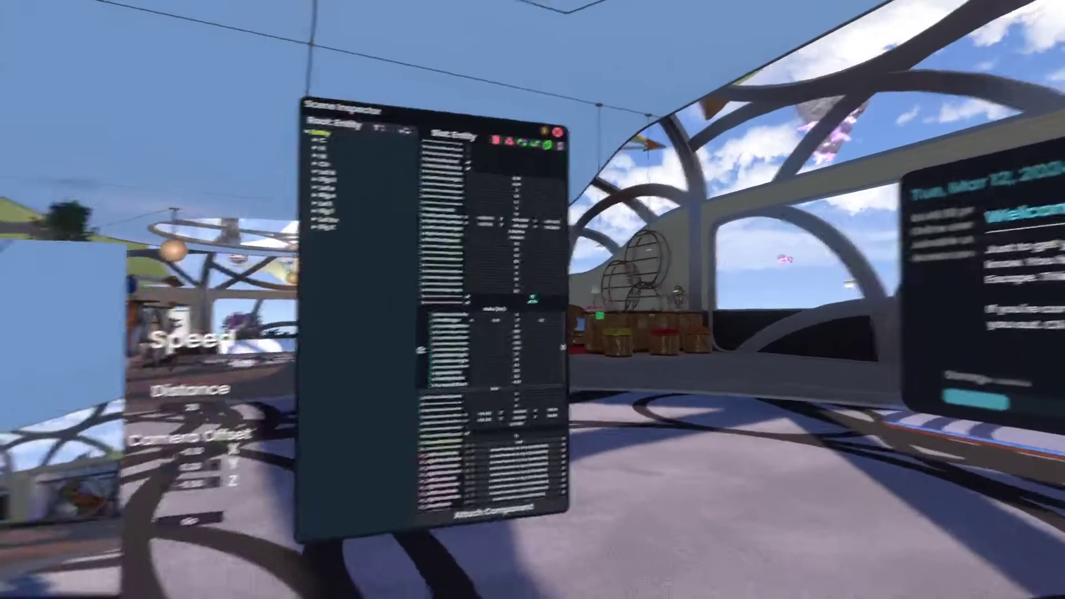
Set gait 0's FeetRange x to 0.3 and its FootRaiseAngle to 45.
key(w)
click(532, 299)
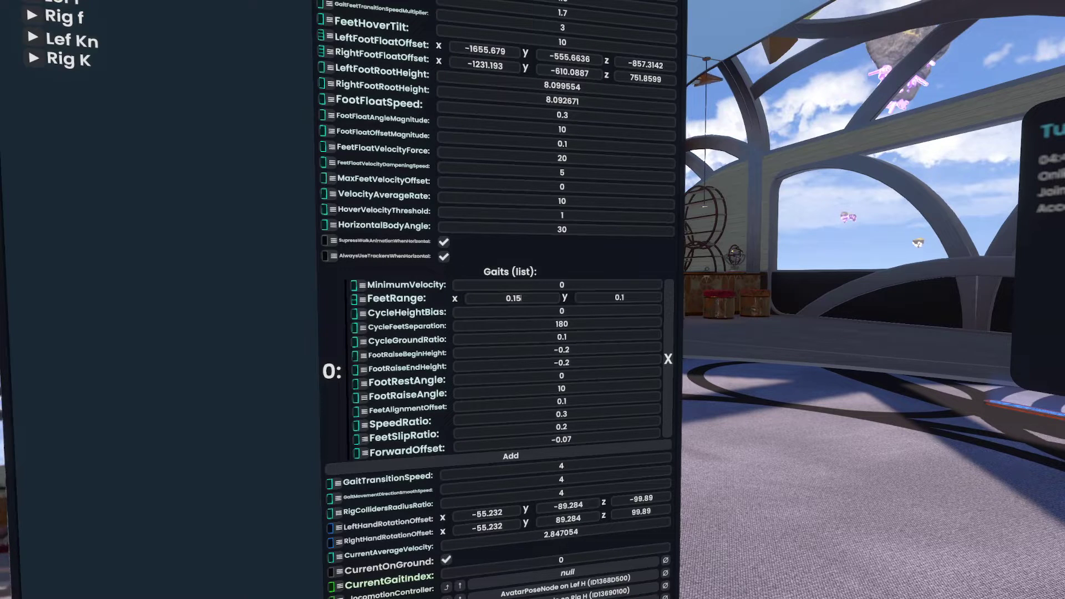
text(2)
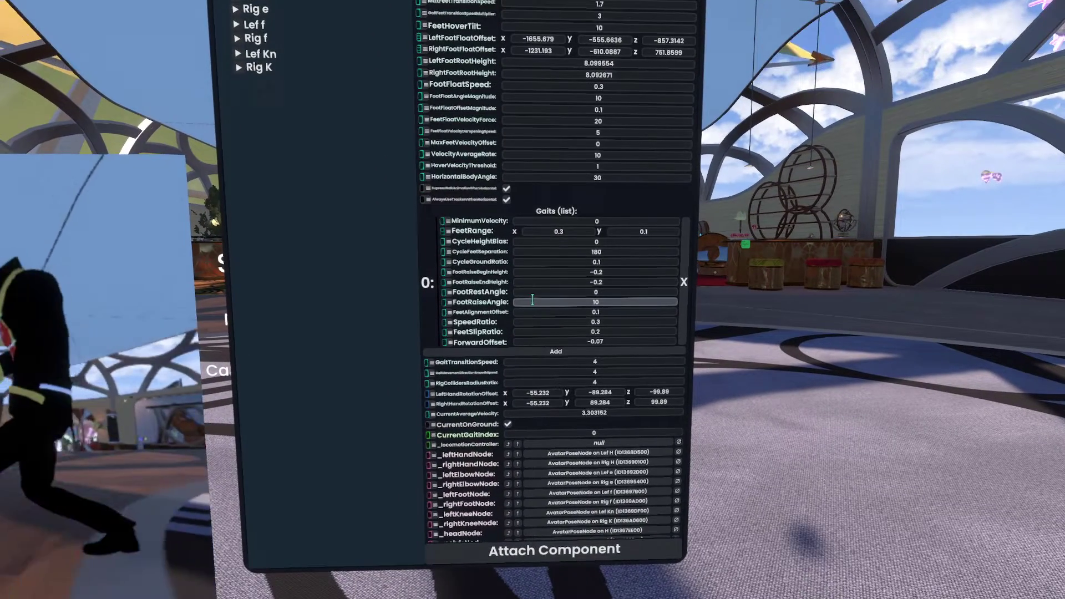
click(532, 300)
text(45)
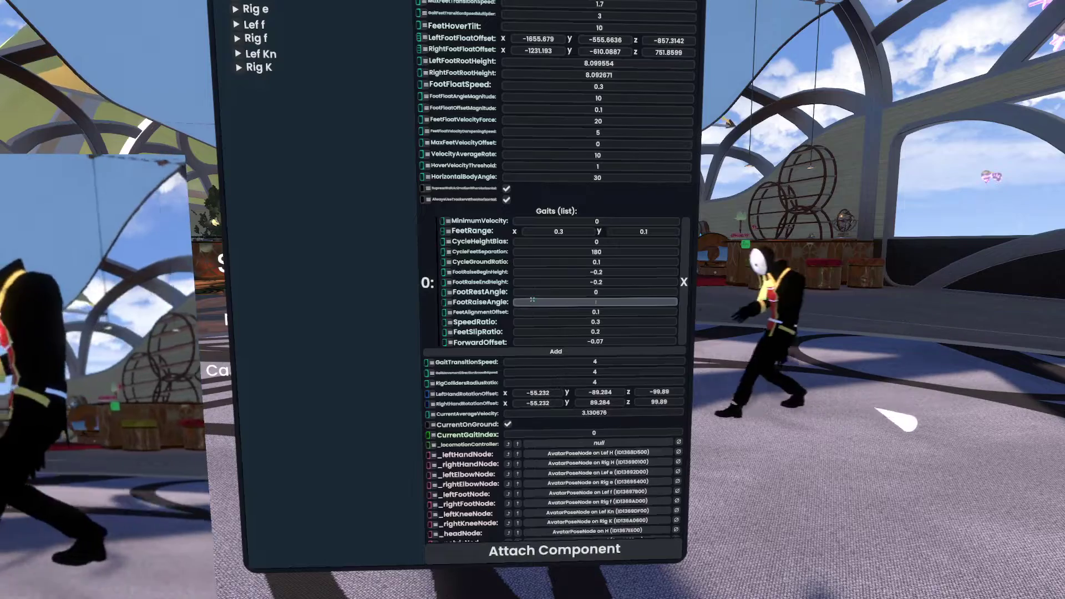
key(Return)
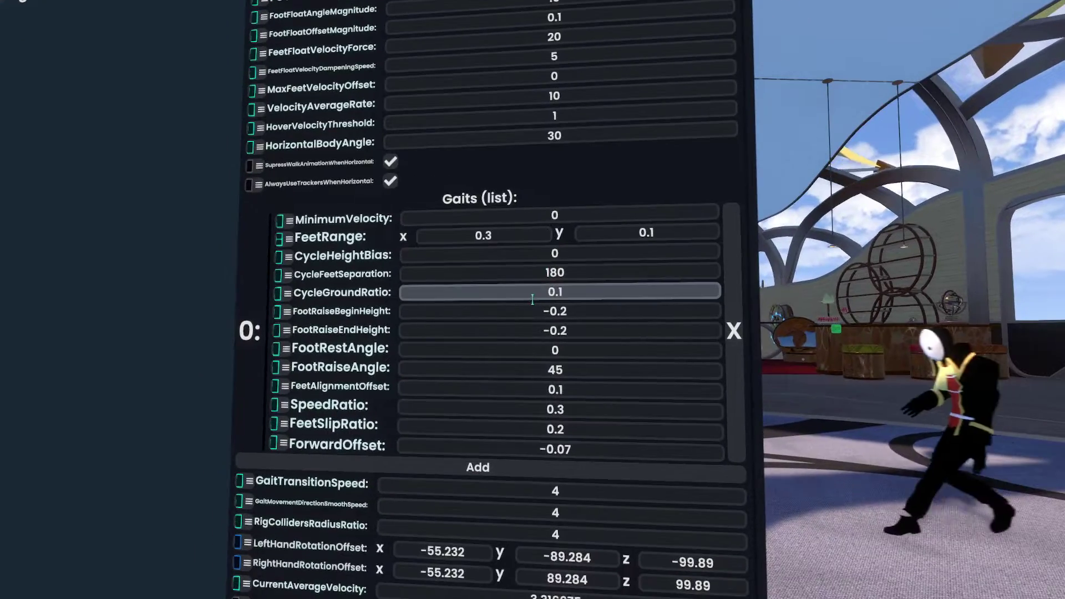
Set gait 0's CycleGroundRatio to 0.55 and its ForwardOffset to -0.5.
click(532, 300)
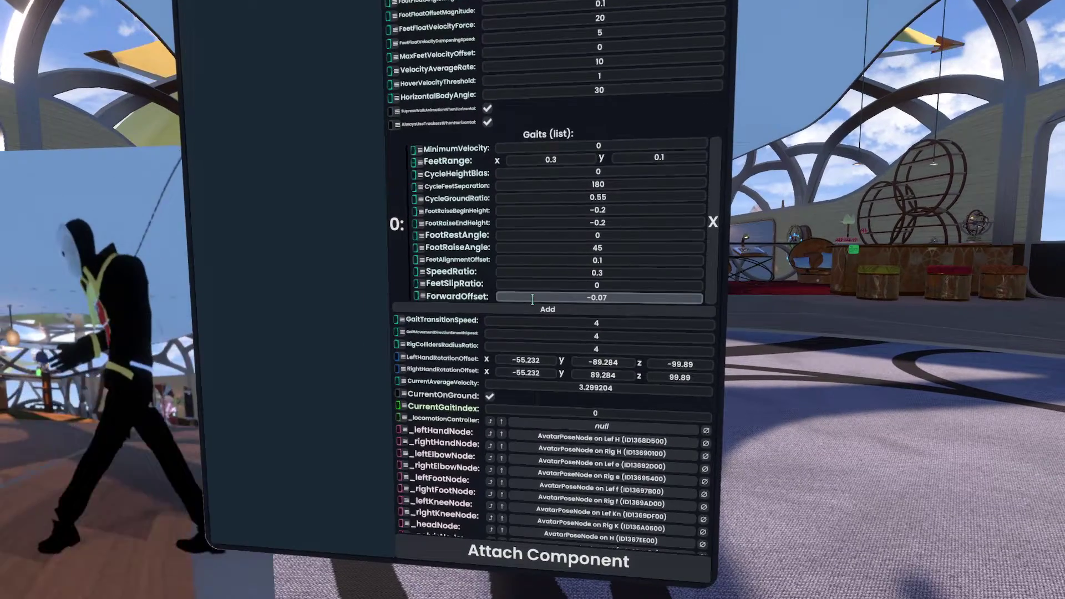
click(511, 314)
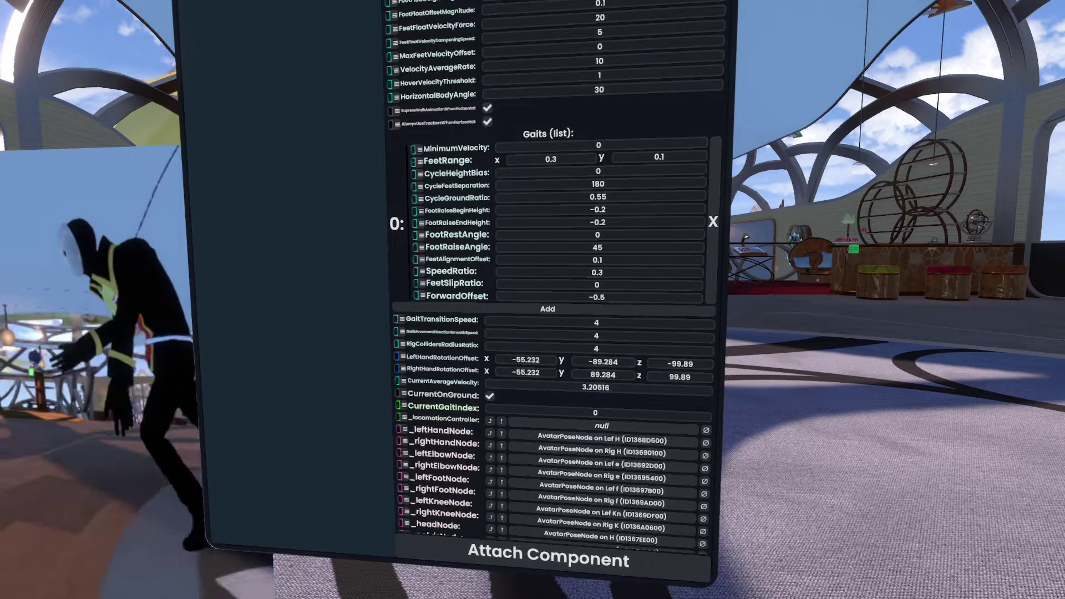
text(sa)
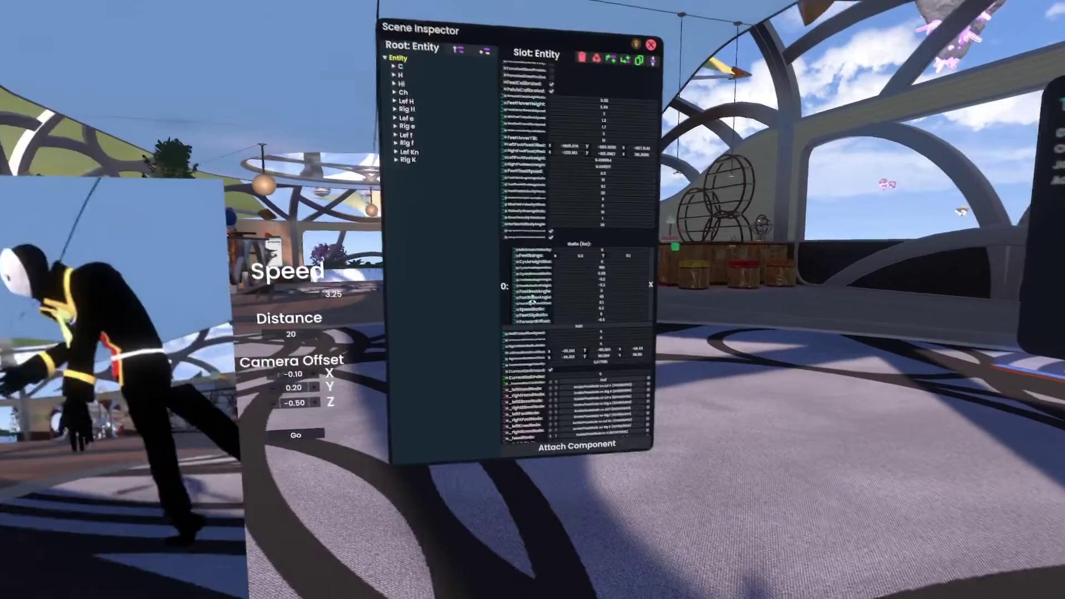
Set the ForwardOffset of gait 0 to 0.1.
click(532, 299)
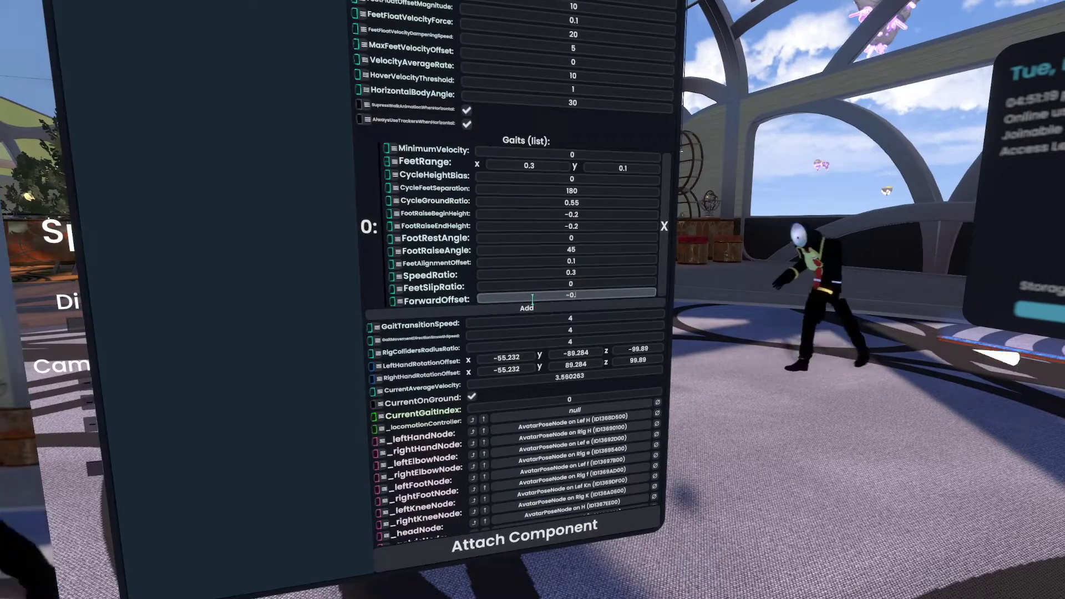
key(BackSpace)
key(BackSpace)
key(BackSpace)
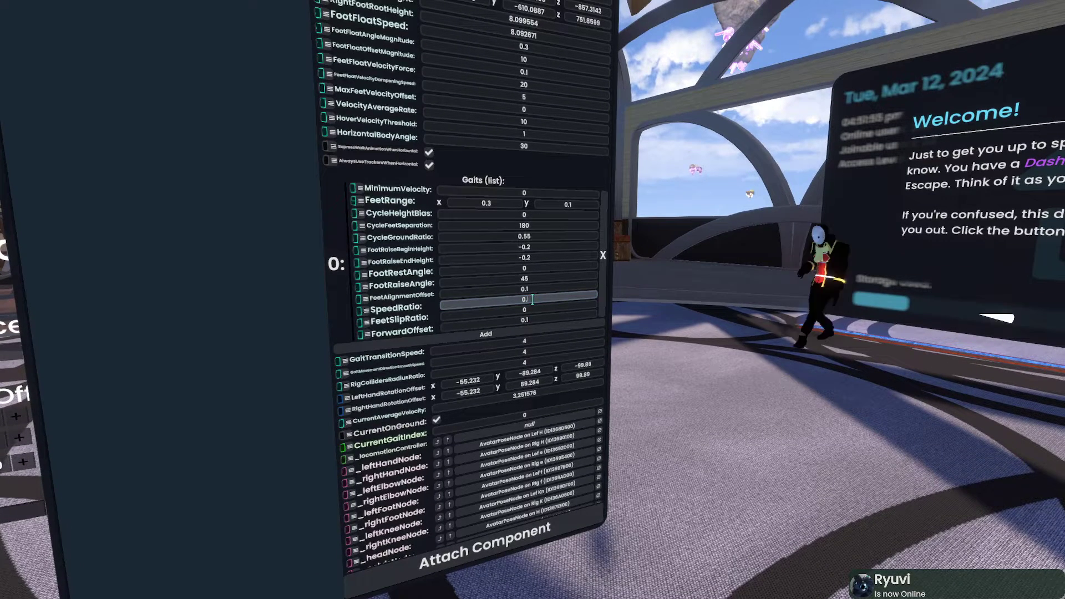
Set gait 0's SpeedRatio to 0.7 and add a new gait to the Gaits list.
text(7)
key(Return)
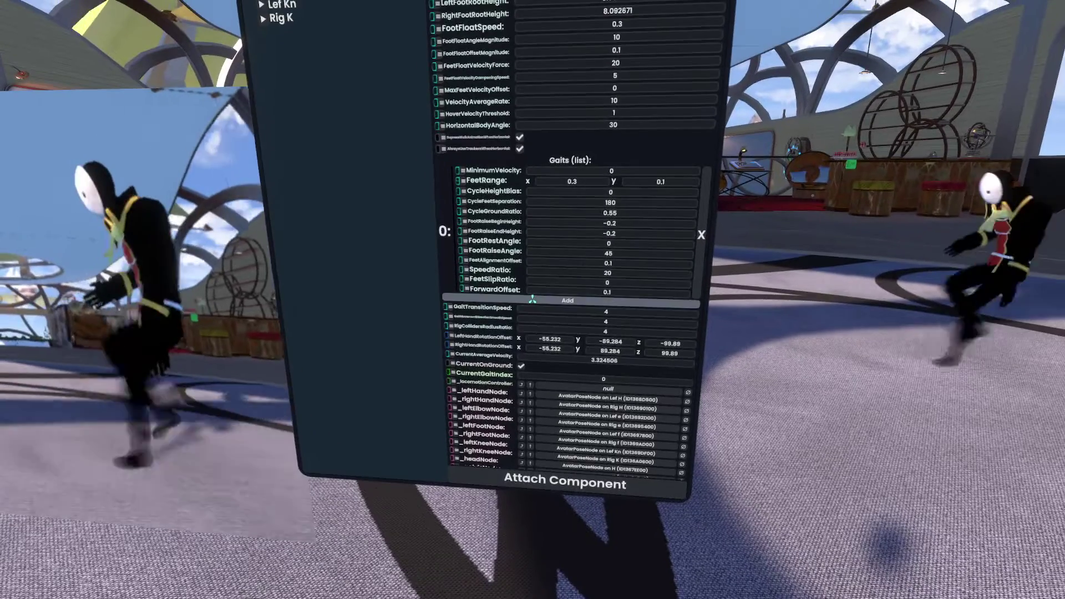
click(532, 300)
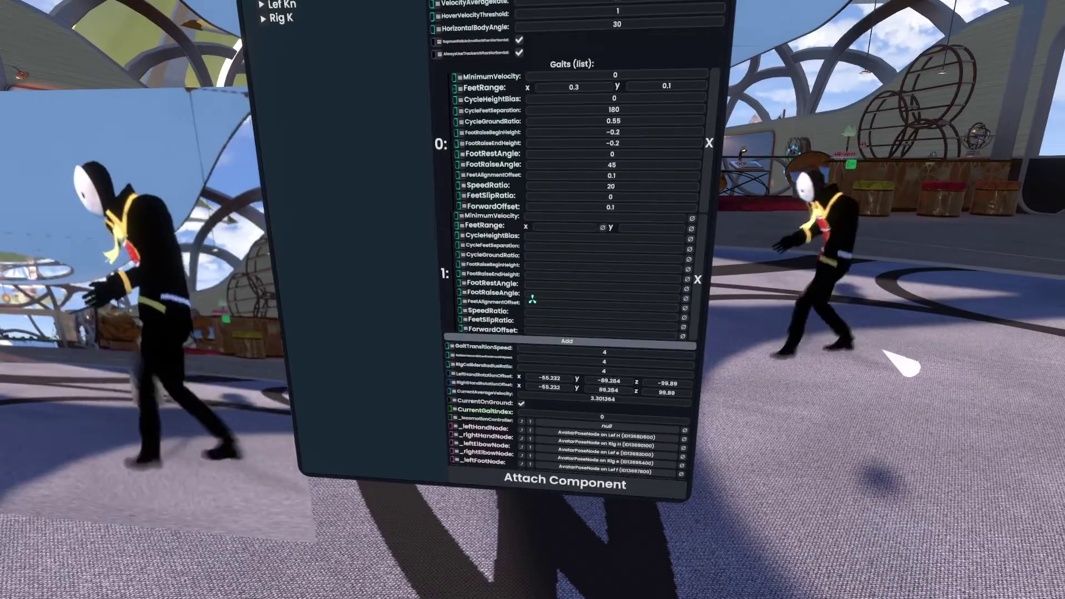